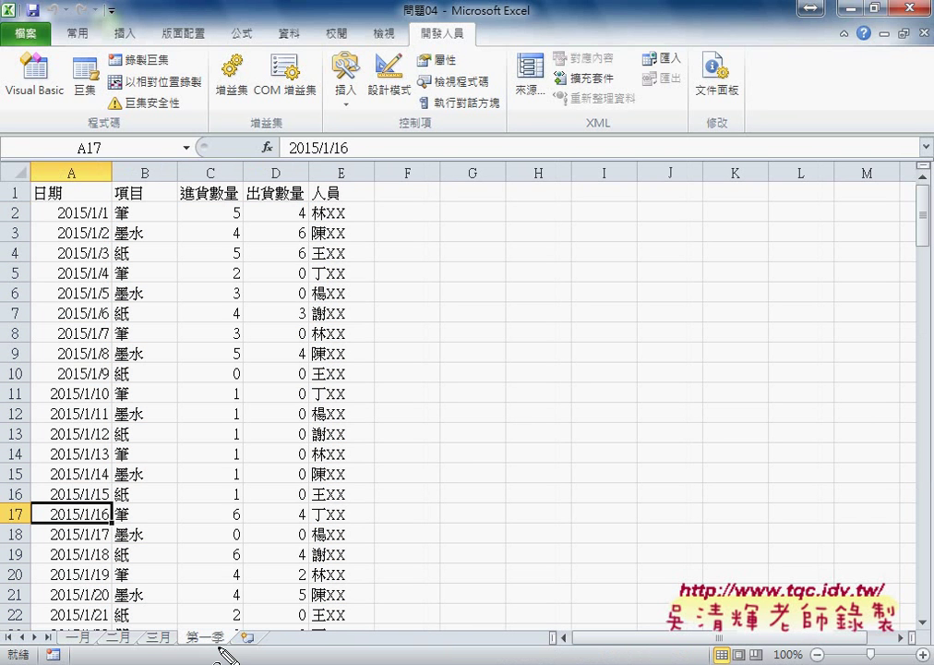
- Show the 一月 sheet with its day-numbered 項目, quantity and 人員 January records
drag(223, 652, 231, 658)
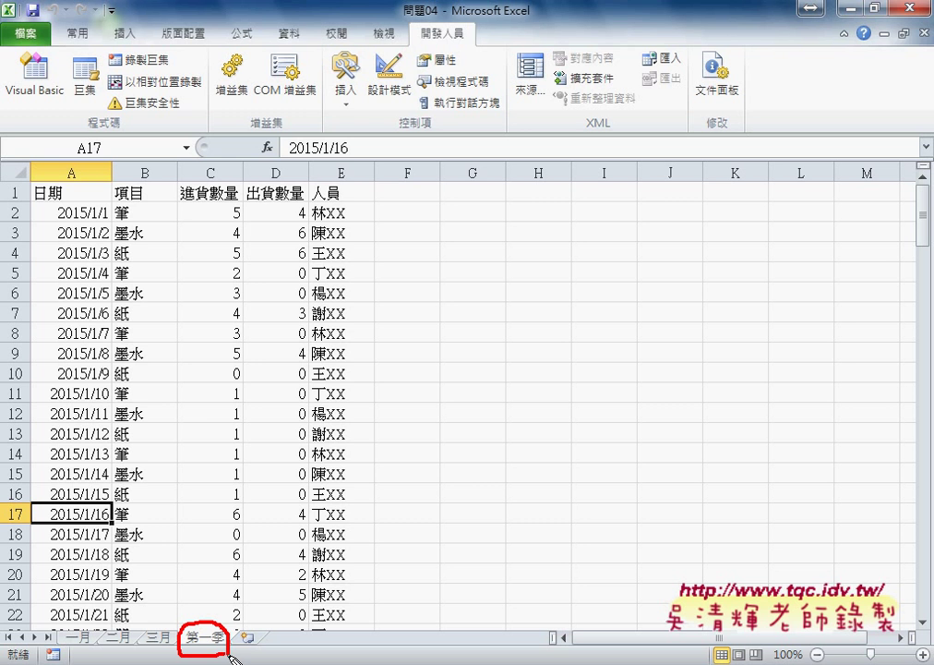
mouse_move(58, 646)
mouse_down()
mouse_move(171, 652)
mouse_move(78, 636)
mouse_move(62, 651)
mouse_move(198, 626)
mouse_move(194, 635)
mouse_up()
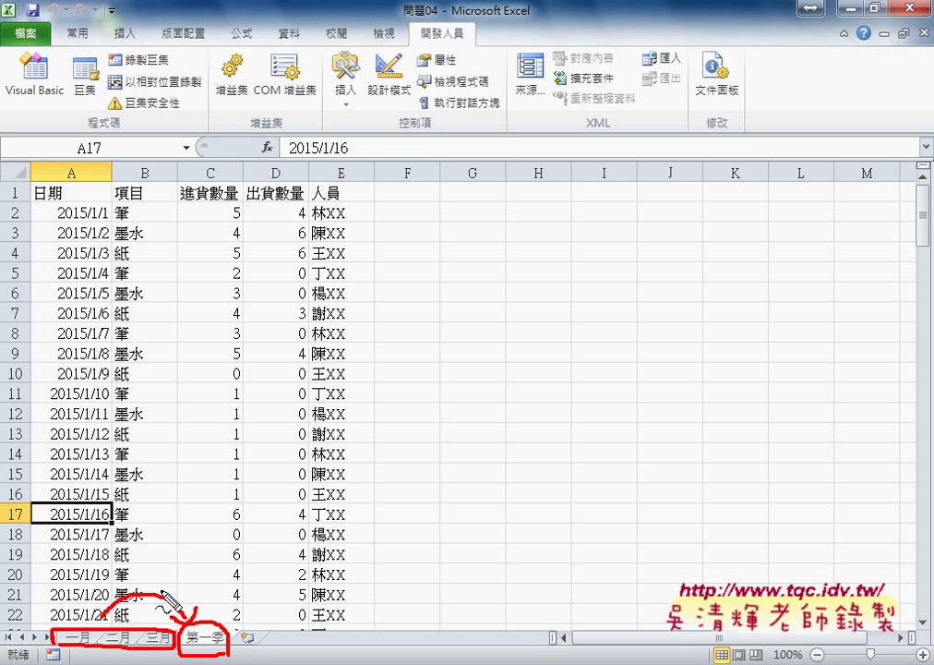
mouse_move(164, 584)
mouse_down()
mouse_move(150, 609)
mouse_move(163, 606)
mouse_up()
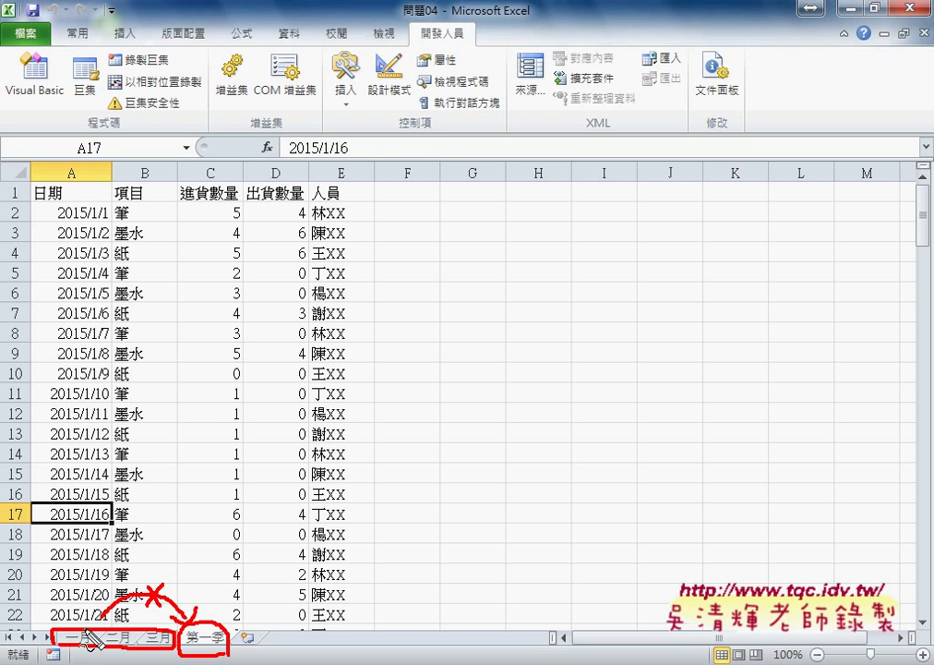
mouse_move(100, 617)
mouse_down()
mouse_move(227, 441)
mouse_move(267, 411)
mouse_move(319, 395)
mouse_move(337, 480)
mouse_up()
mouse_move(343, 399)
mouse_down()
mouse_move(388, 383)
mouse_move(388, 480)
mouse_move(377, 473)
mouse_up()
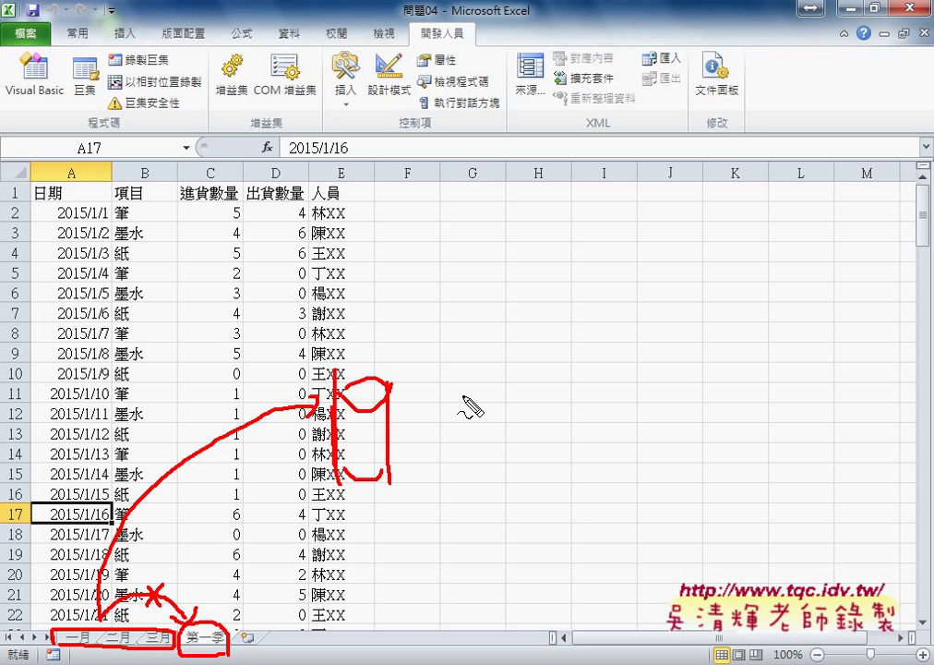
key(Escape)
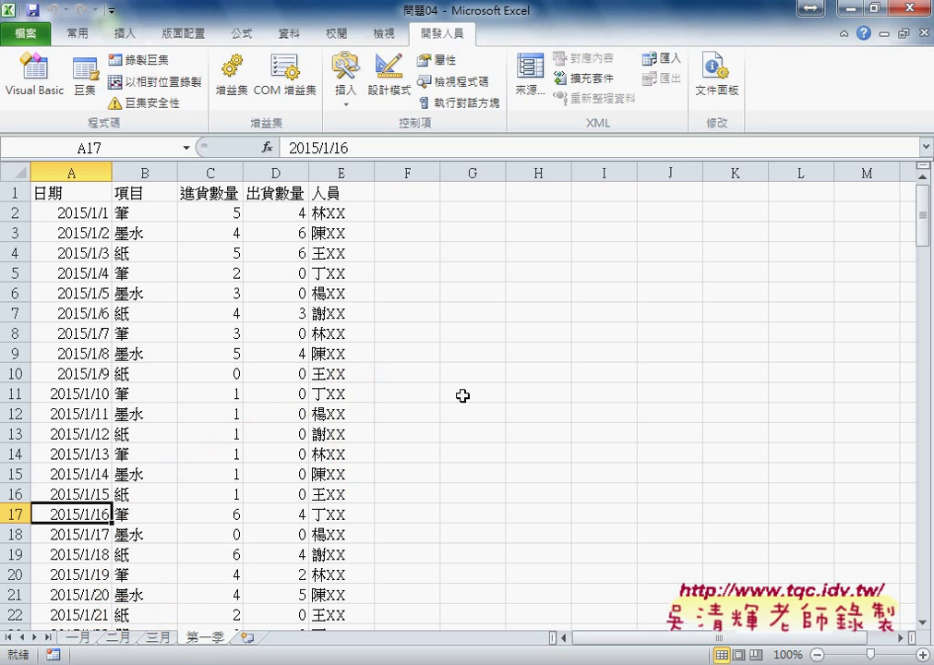
click(81, 637)
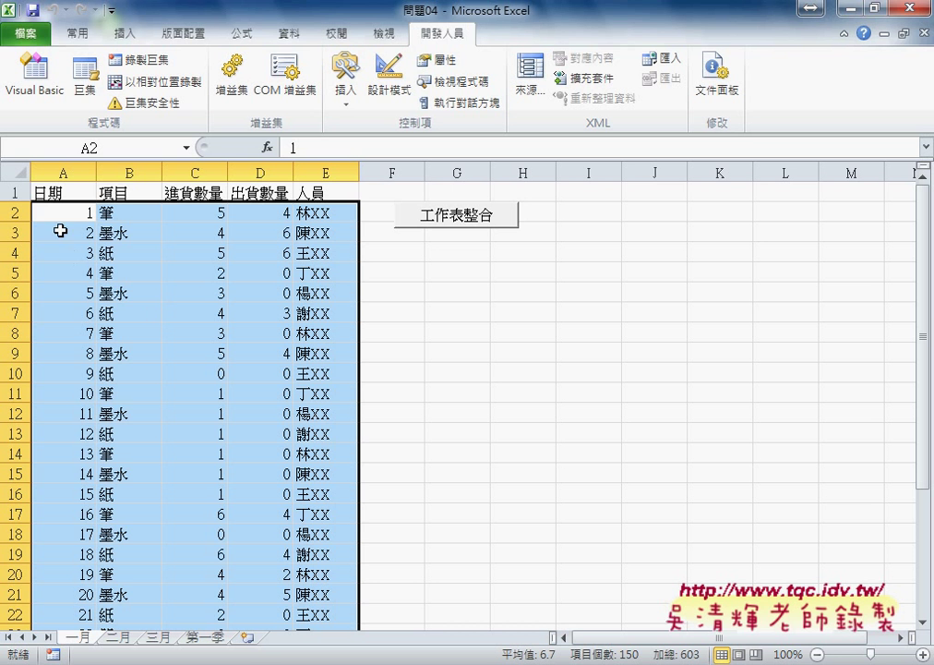
- Select the first January record, A2:E2 on the 一月 sheet, then move to the 二月 sheet
drag(70, 212, 303, 215)
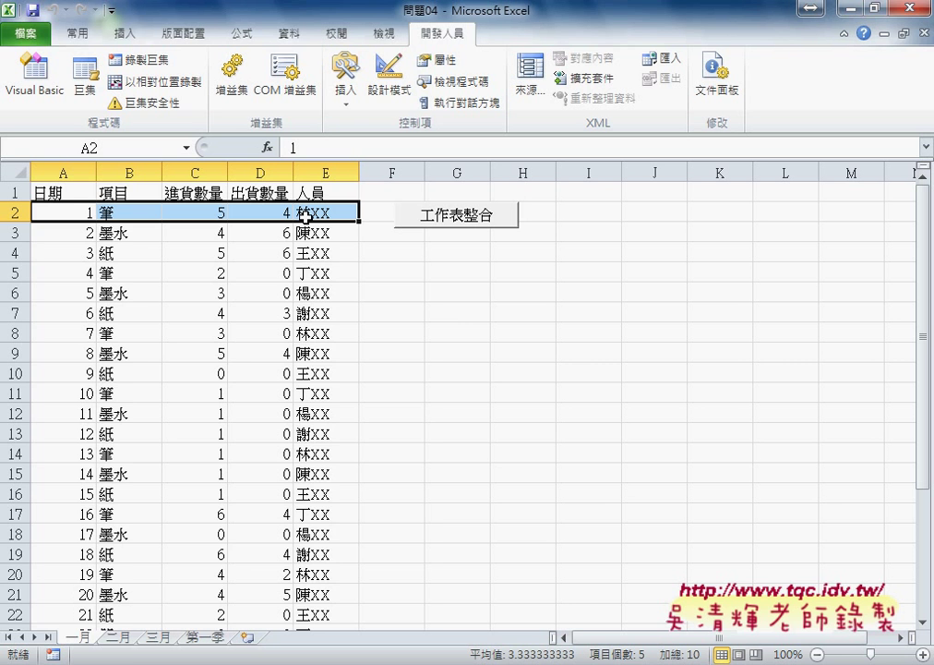
click(123, 637)
- Show the 三月 sheet's March records of 筆, 墨水 and 紙 with their quantities
click(156, 637)
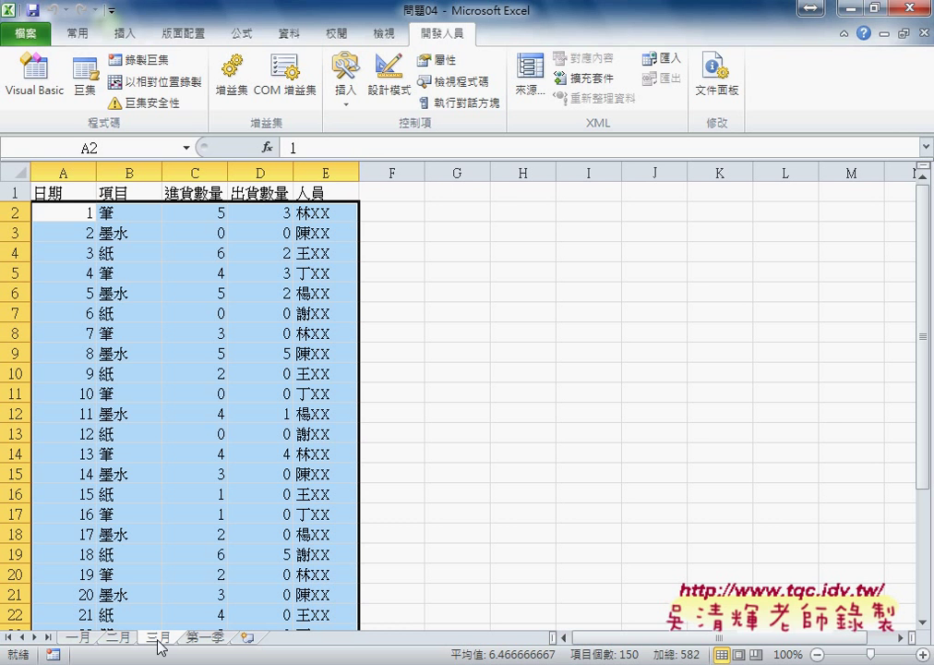
click(201, 637)
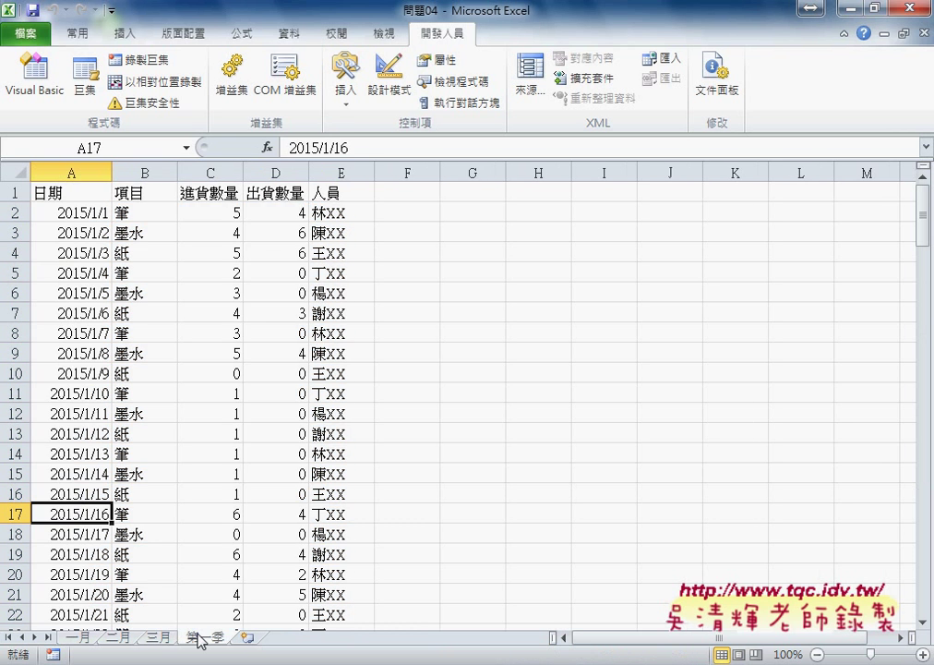